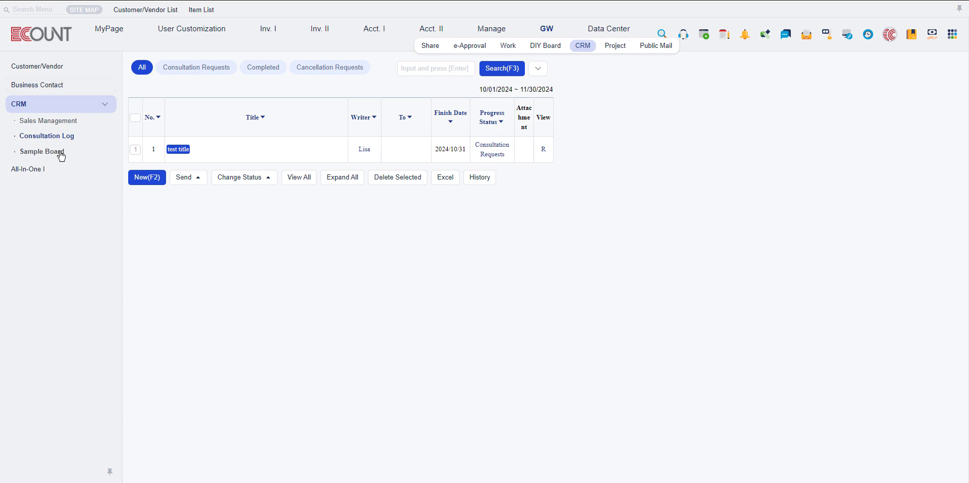
Open the CRM Consultation Log list, view the blank form for a new consultation entry and close it
{"action": "left_click", "coordinate": [56, 135]}
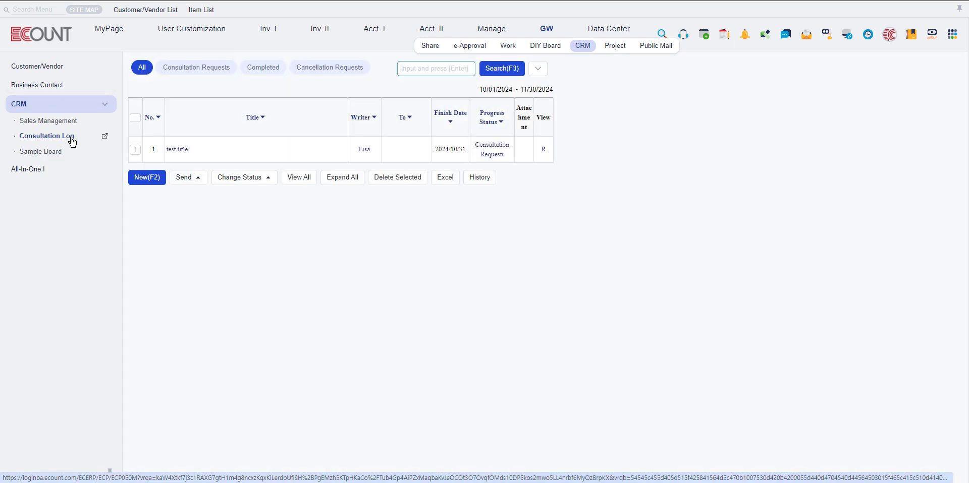
{"action": "left_click", "coordinate": [591, 180]}
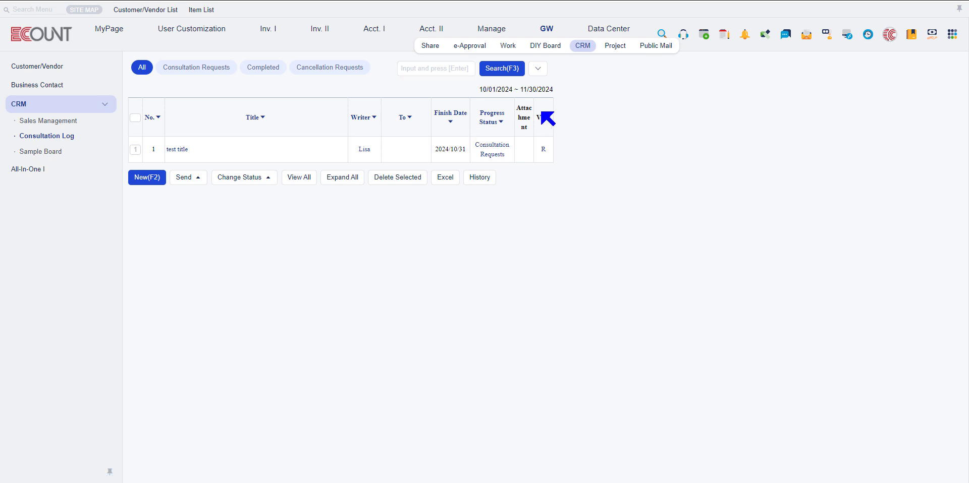
{"action": "left_click", "coordinate": [152, 179]}
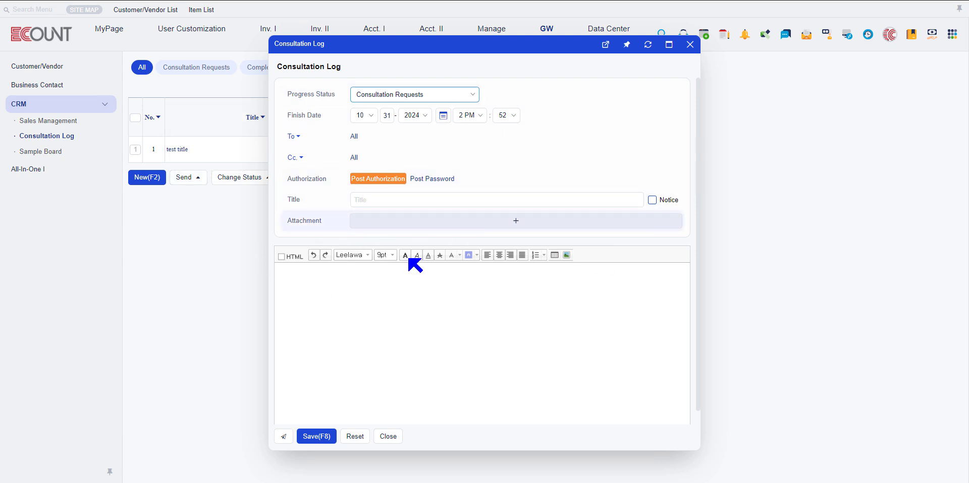
{"action": "left_click", "coordinate": [317, 294]}
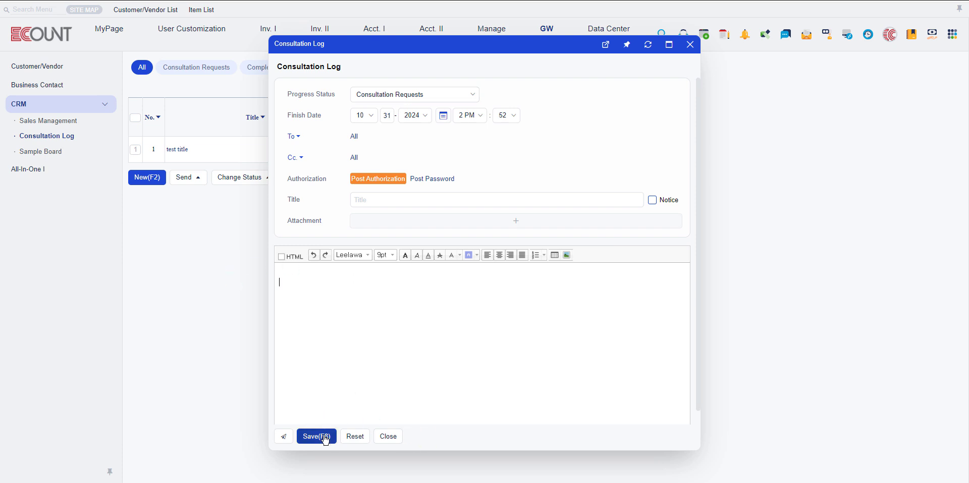
{"action": "left_click", "coordinate": [387, 437]}
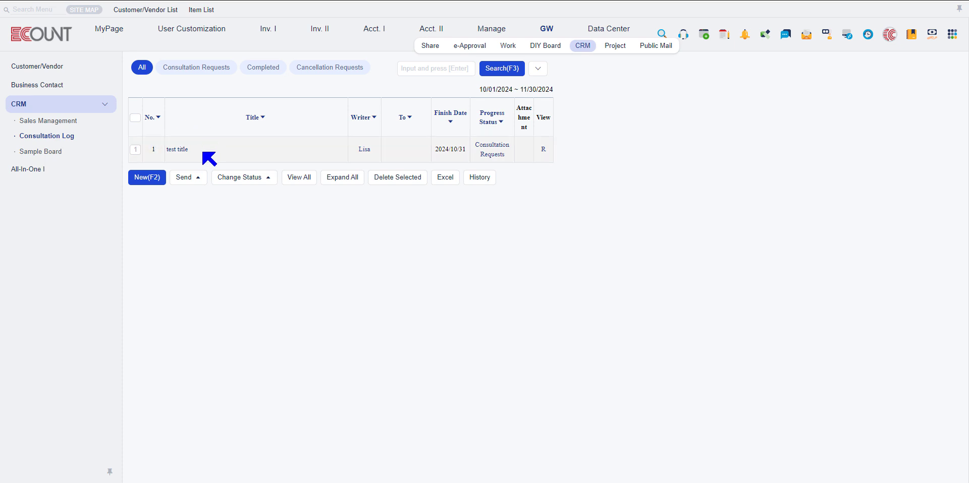
Open the "test title" consultation post and bring up Template Setup for its Consultation Log template
{"action": "left_click", "coordinate": [176, 150]}
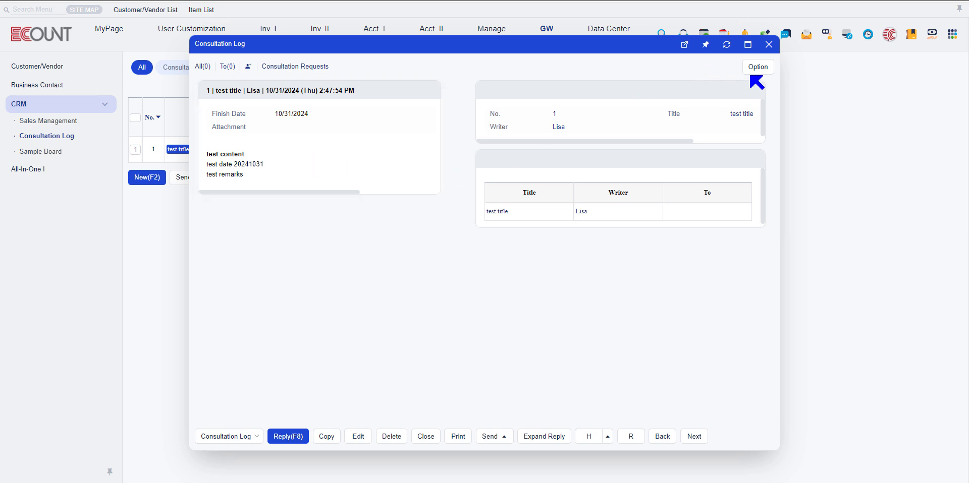
{"action": "left_click", "coordinate": [753, 70]}
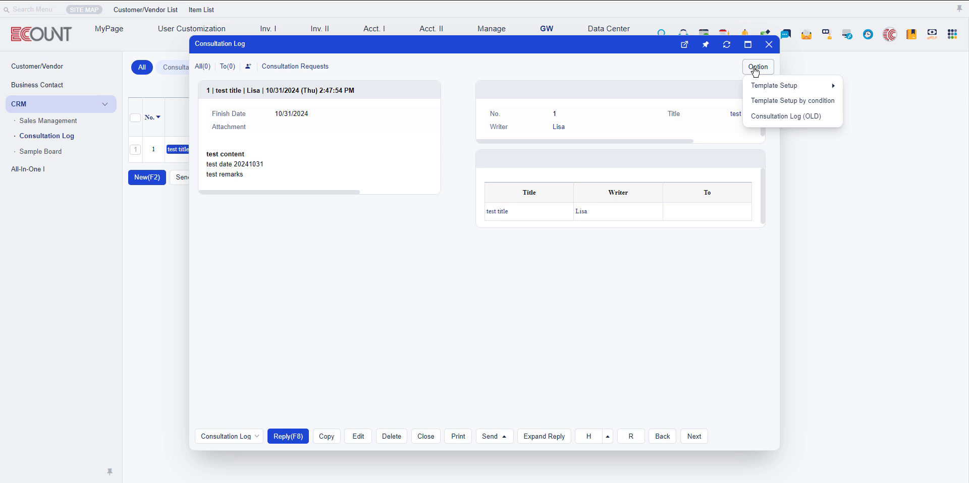
{"action": "mouse_move", "coordinate": [768, 89]}
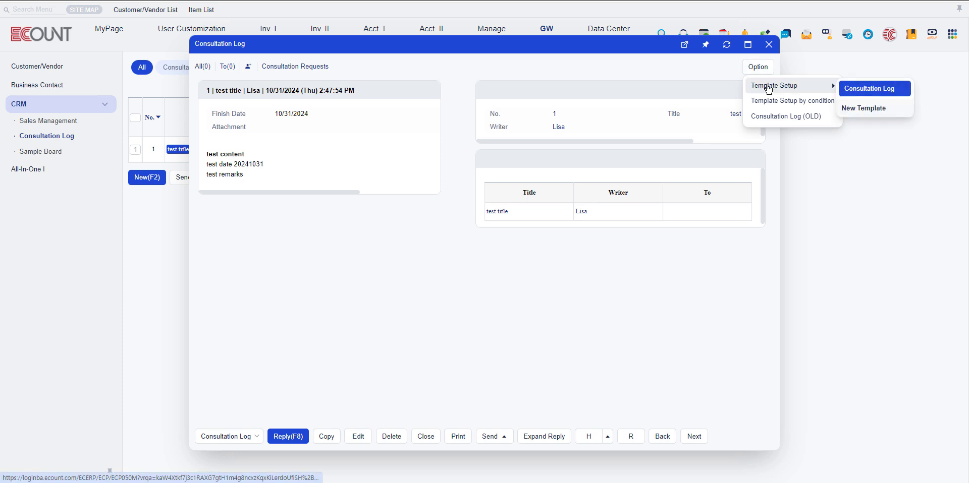
{"action": "left_click", "coordinate": [866, 91]}
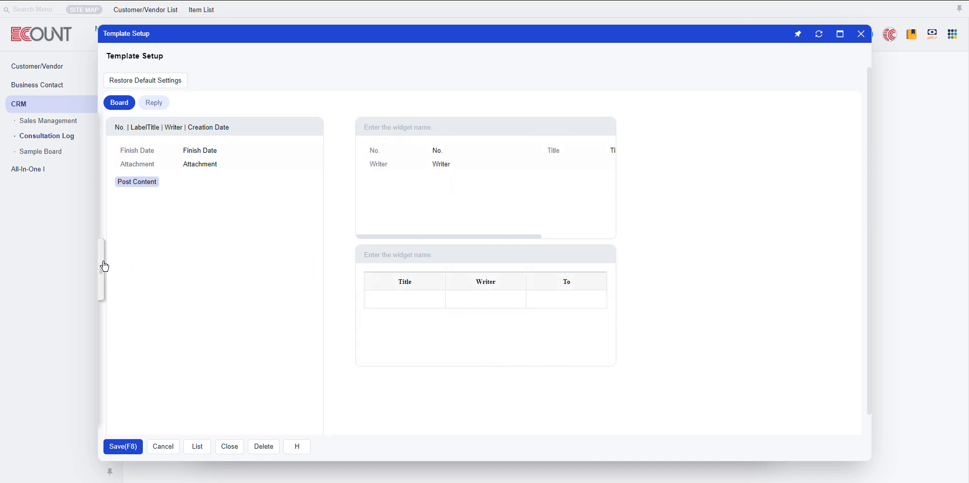
Try placing an Editor widget in the empty area beside the existing widgets and delete it
{"action": "left_click", "coordinate": [104, 266]}
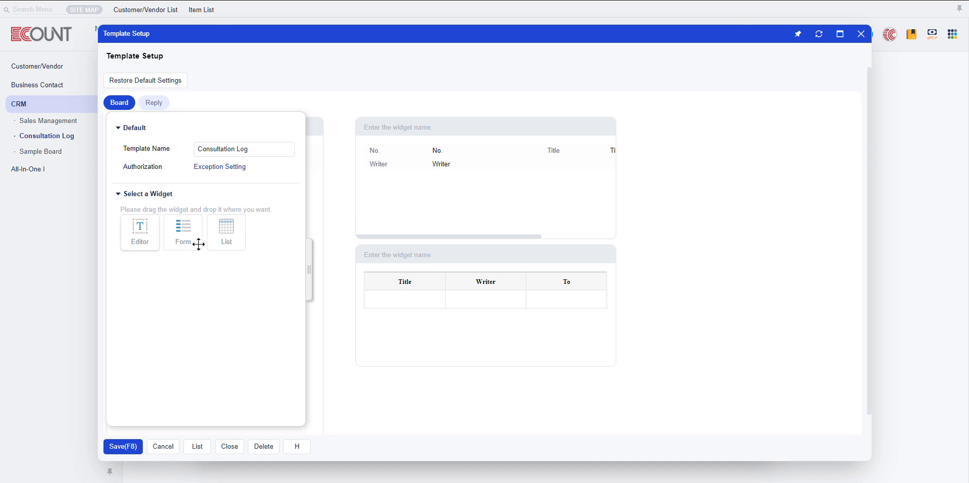
{"action": "left_click_drag", "start_coordinate": [198, 245], "coordinate": [666, 238]}
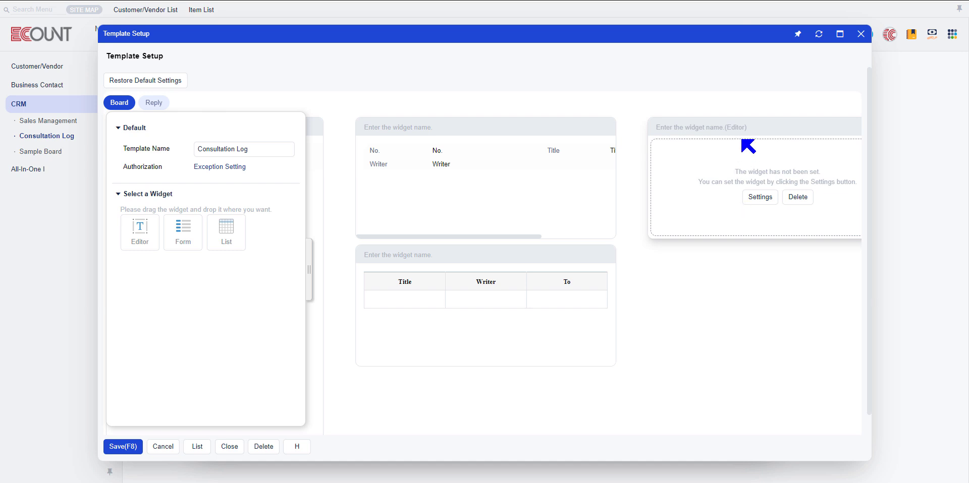
{"action": "left_click", "coordinate": [798, 197]}
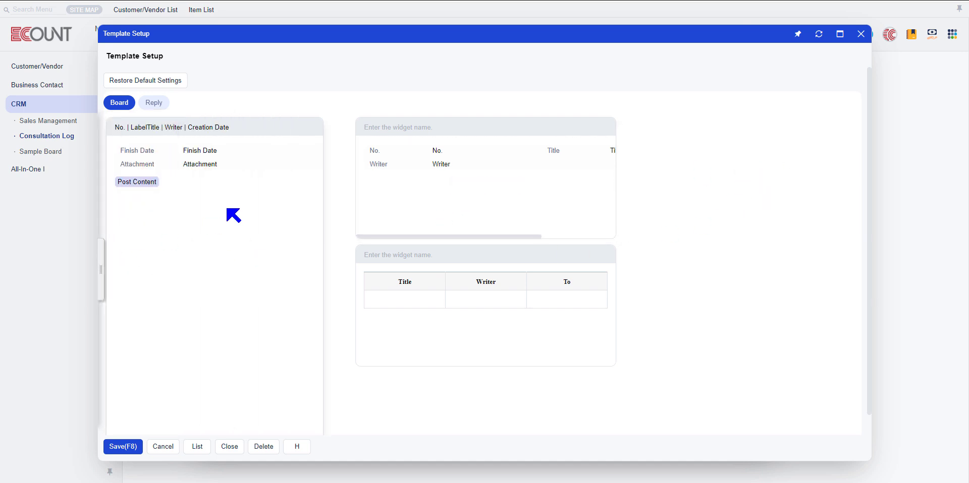
{"action": "left_click", "coordinate": [101, 257]}
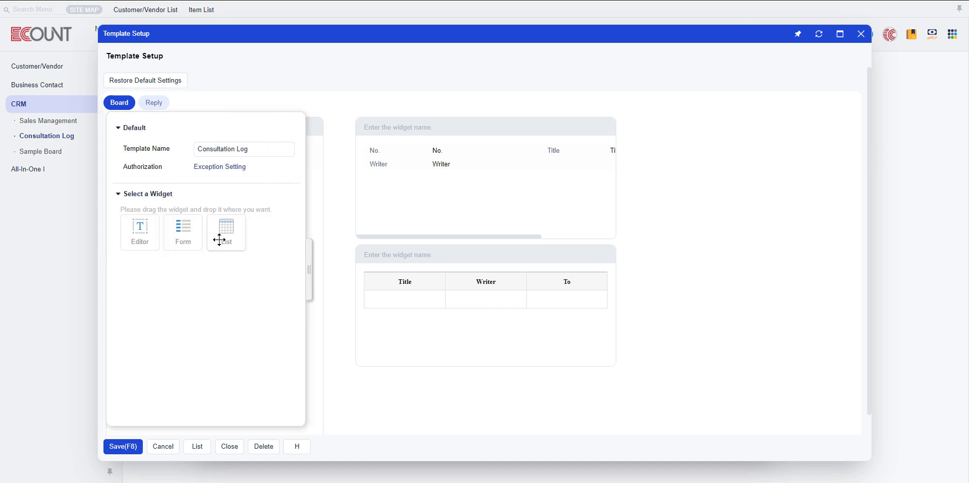
{"action": "left_click", "coordinate": [728, 236]}
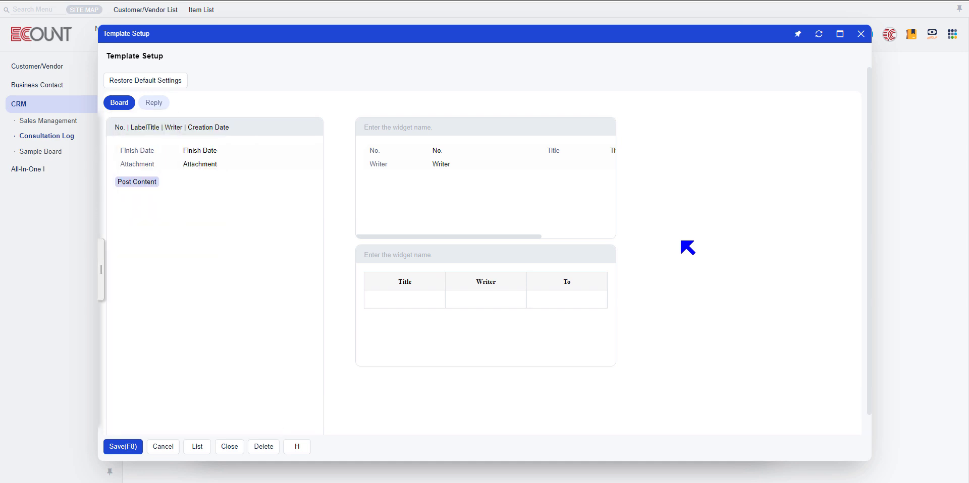
Narrow the form widget holding No., Title and Writer, and view the settings of the Post Content editor section
{"action": "left_click_drag", "start_coordinate": [614, 235], "coordinate": [572, 212]}
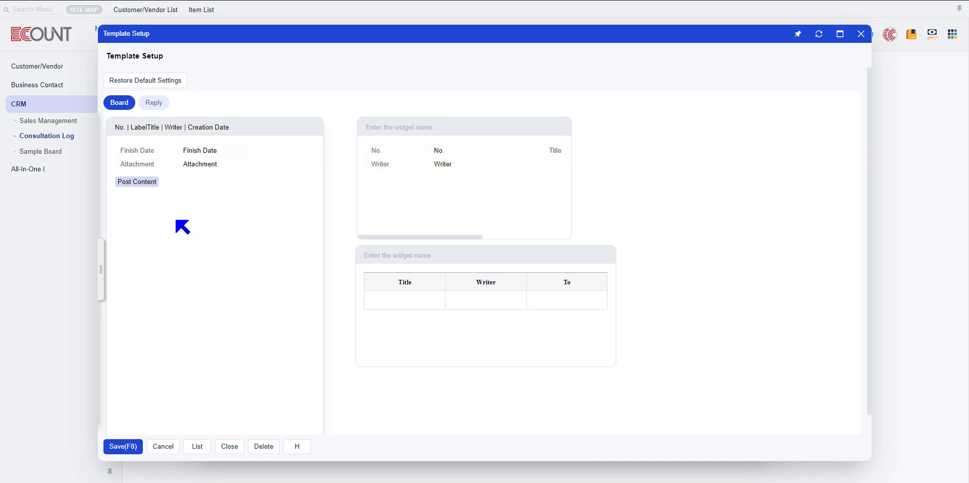
{"action": "mouse_move", "coordinate": [219, 215]}
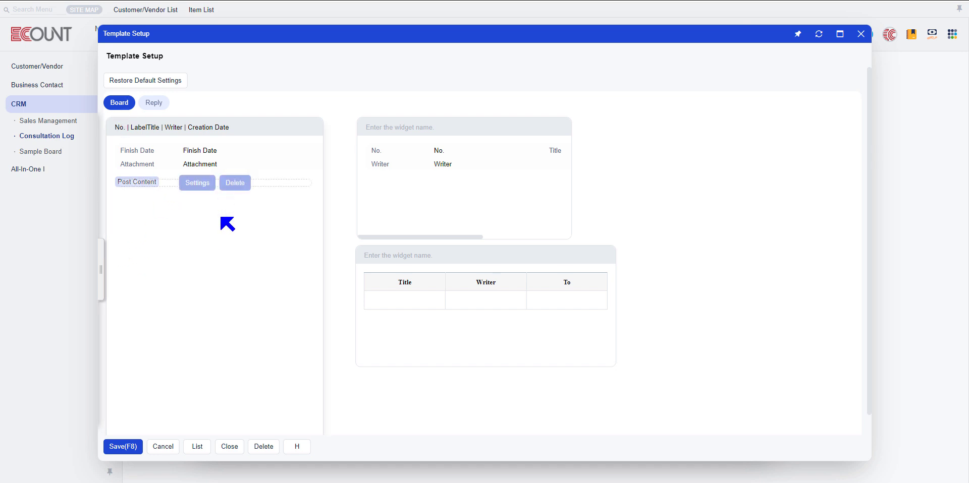
{"action": "left_click", "coordinate": [199, 184]}
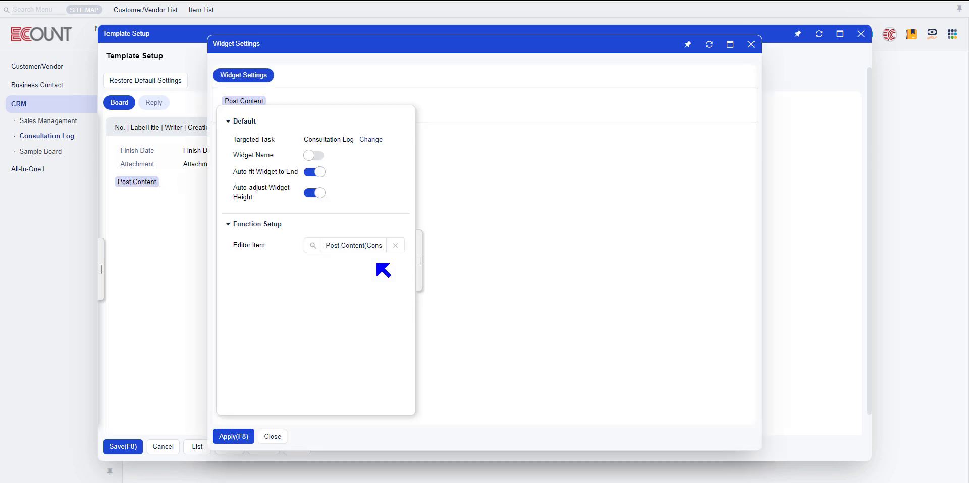
{"action": "left_click", "coordinate": [445, 247]}
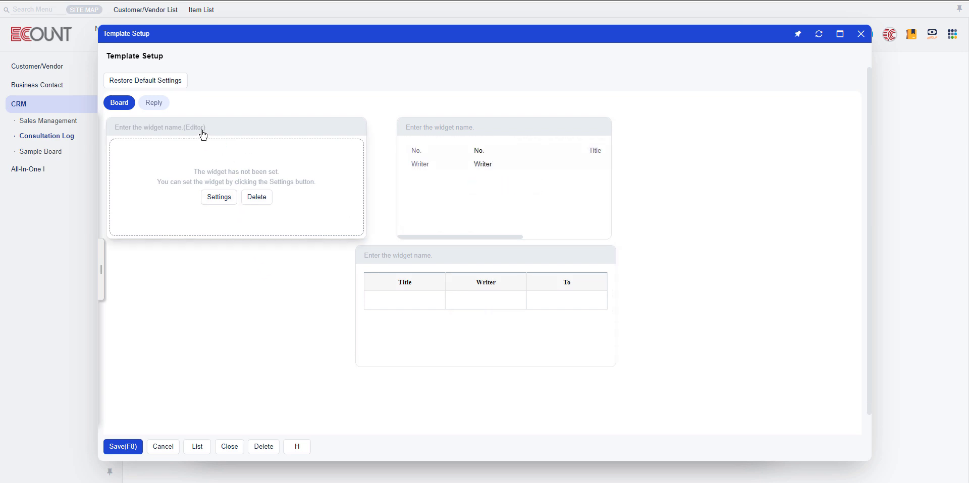
Set the unconfigured Editor widget's editor item to Post Content (Consultation Log) and apply it
{"action": "left_click", "coordinate": [217, 198]}
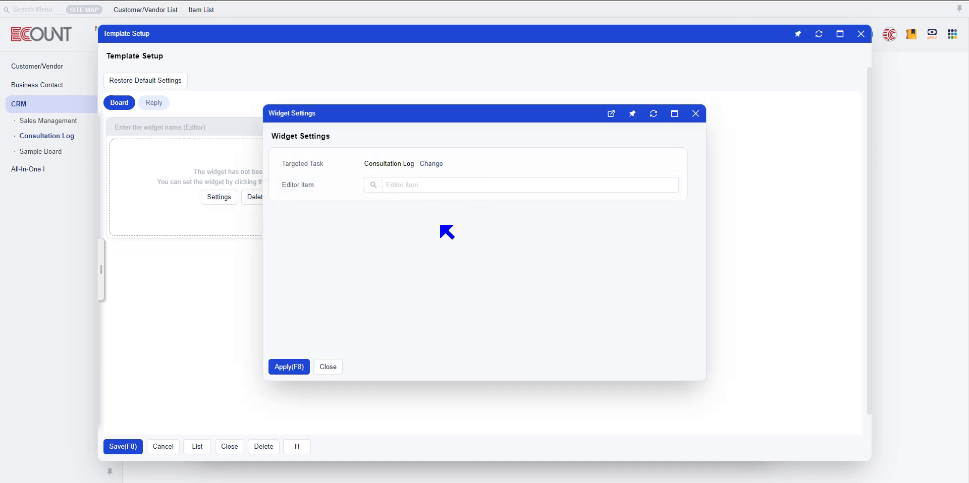
{"action": "left_click", "coordinate": [373, 185]}
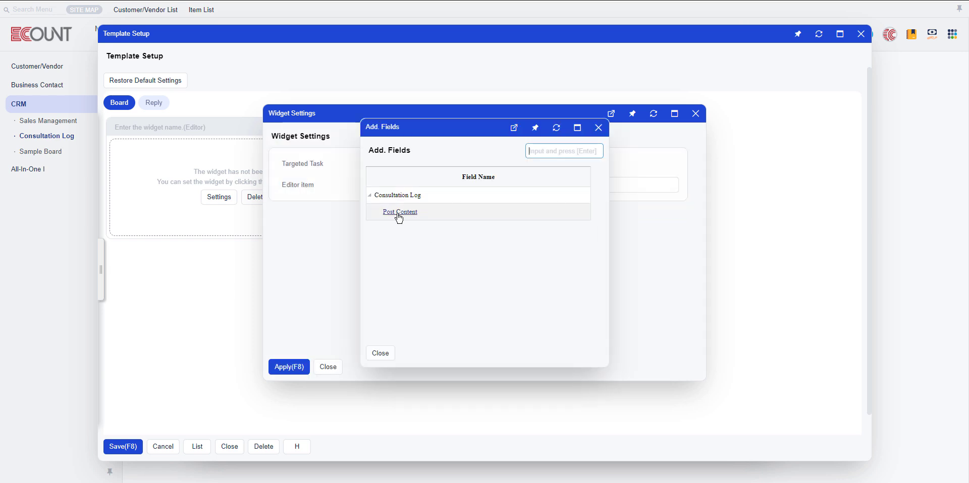
{"action": "left_click", "coordinate": [401, 213]}
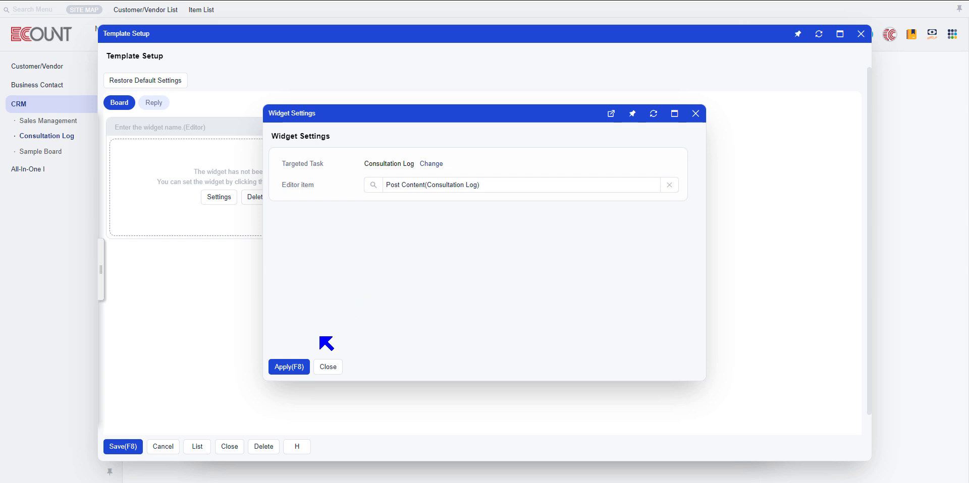
{"action": "left_click", "coordinate": [297, 368]}
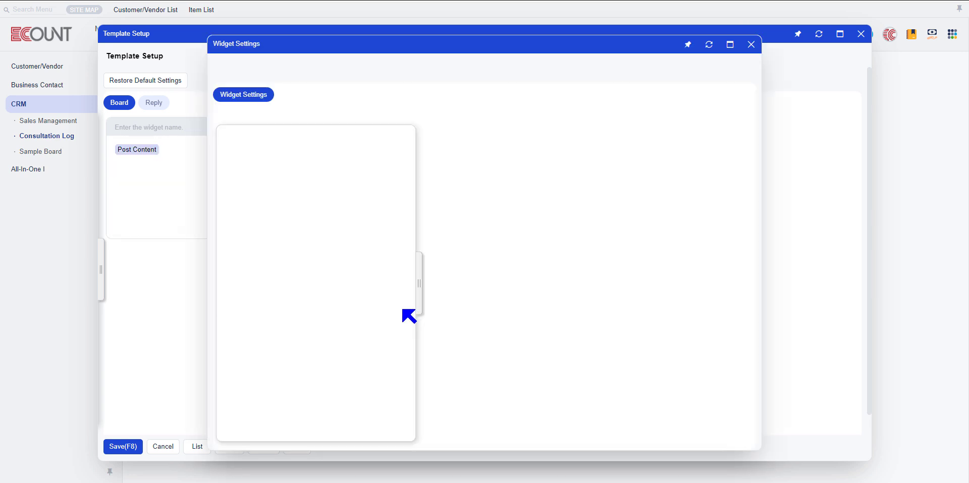
Review the Post Content widget's default options and function setup, and apply the widget settings
{"action": "left_click", "coordinate": [518, 188]}
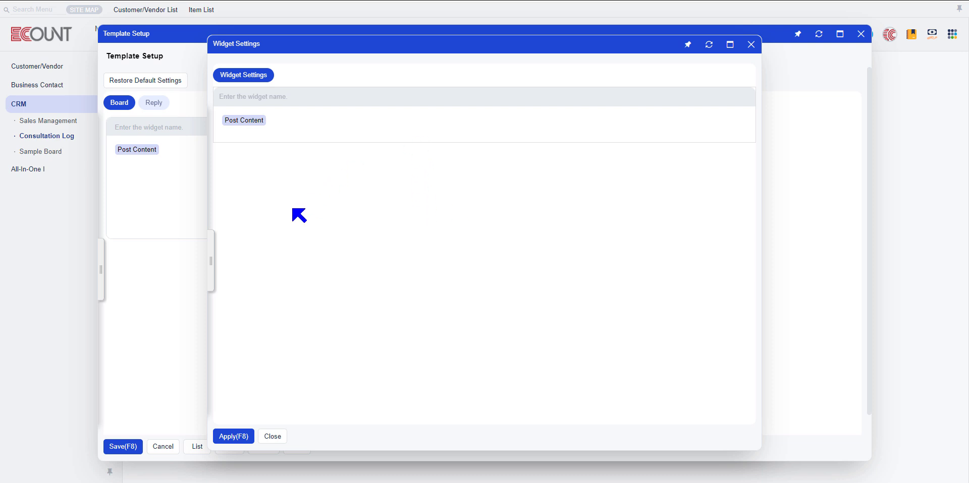
{"action": "left_click", "coordinate": [214, 261]}
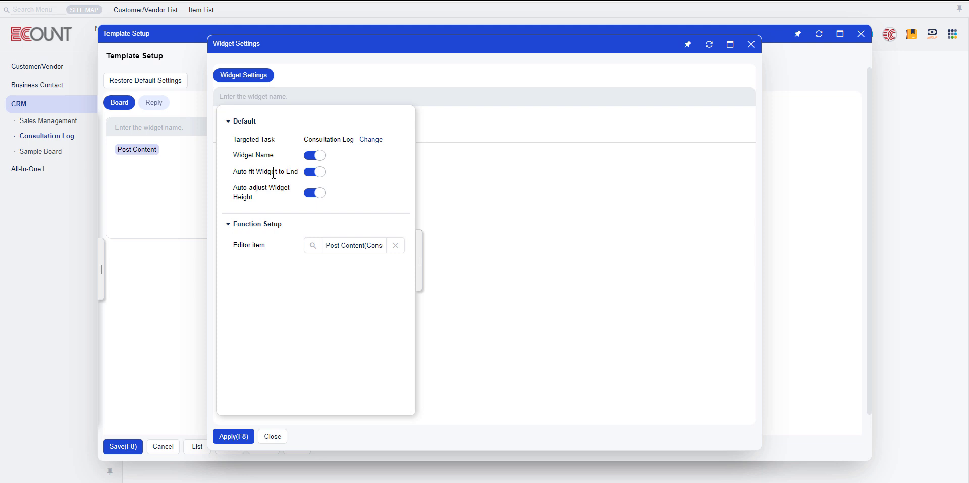
{"action": "left_click", "coordinate": [418, 263]}
{"action": "mouse_move", "coordinate": [281, 102]}
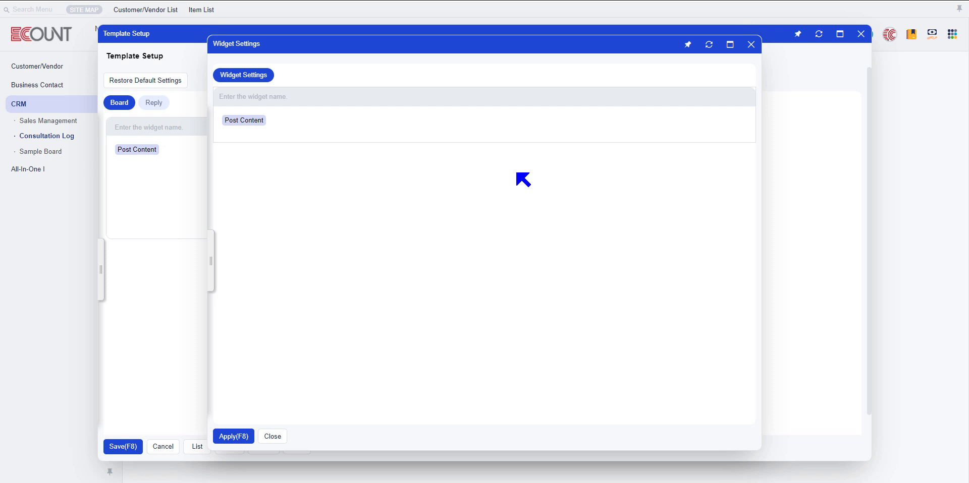
{"action": "left_click", "coordinate": [221, 441]}
{"action": "mouse_move", "coordinate": [451, 158]}
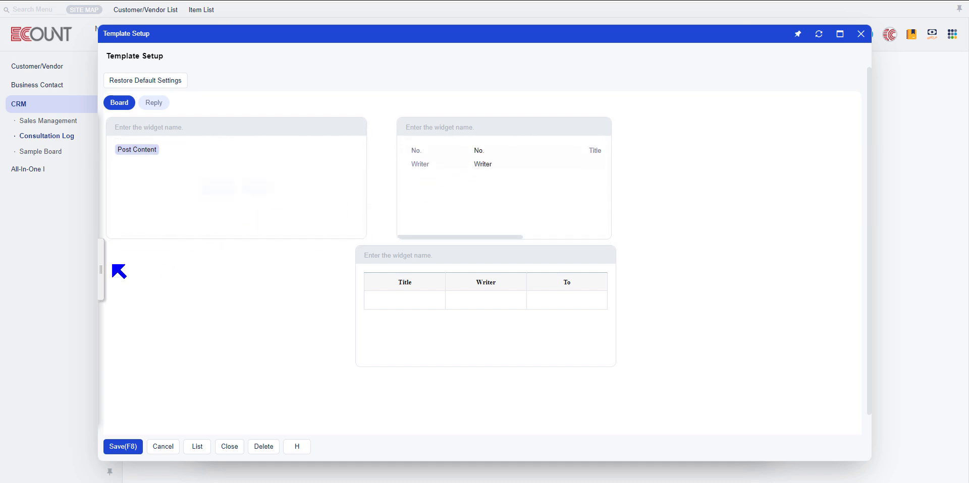
Examine the template's default options, the selectable widget types and the edit options of the widgets on the board
{"action": "left_click", "coordinate": [101, 268]}
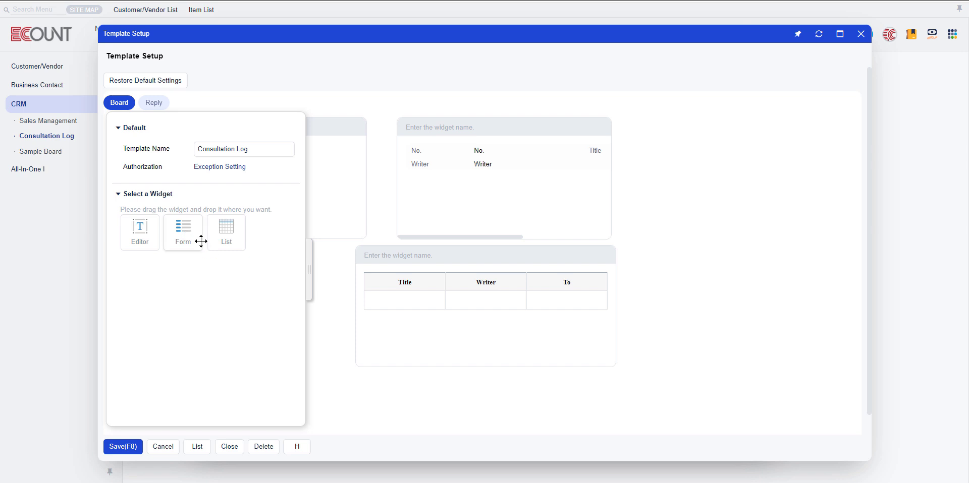
{"action": "left_click", "coordinate": [310, 265]}
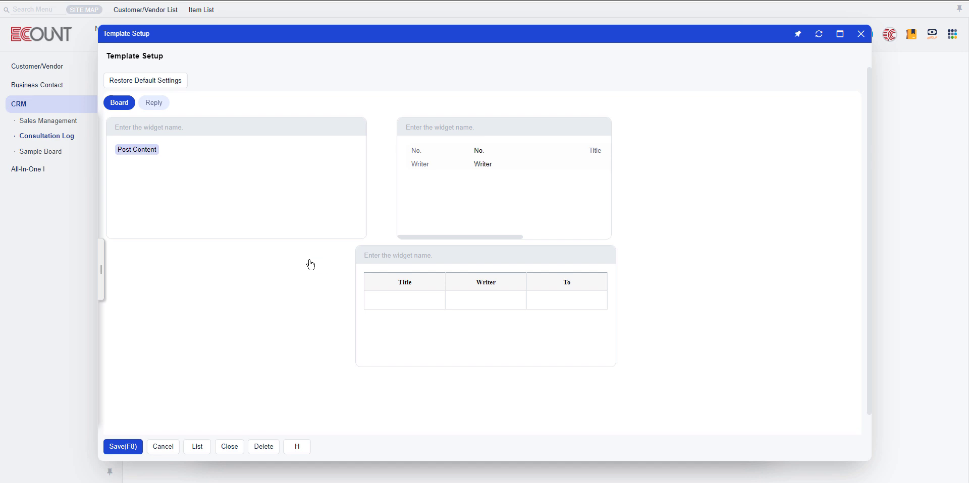
{"action": "mouse_move", "coordinate": [481, 207]}
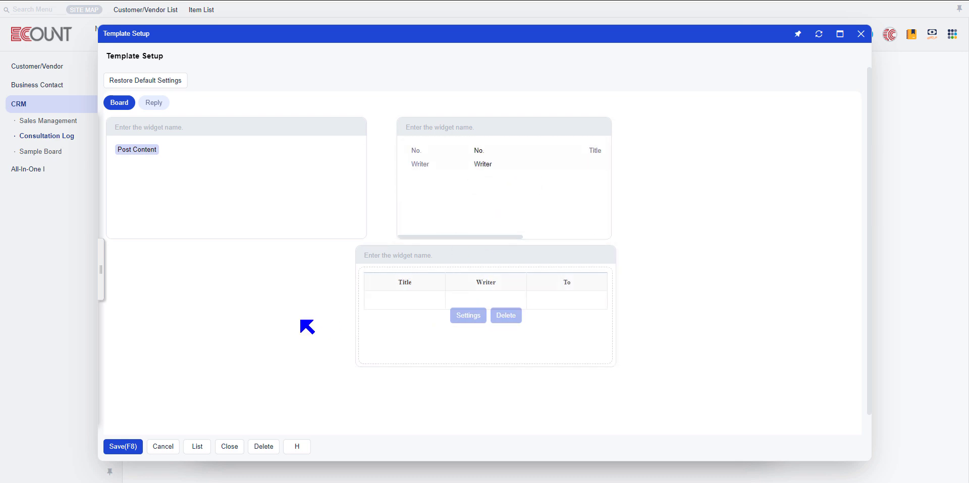
{"action": "mouse_move", "coordinate": [546, 337]}
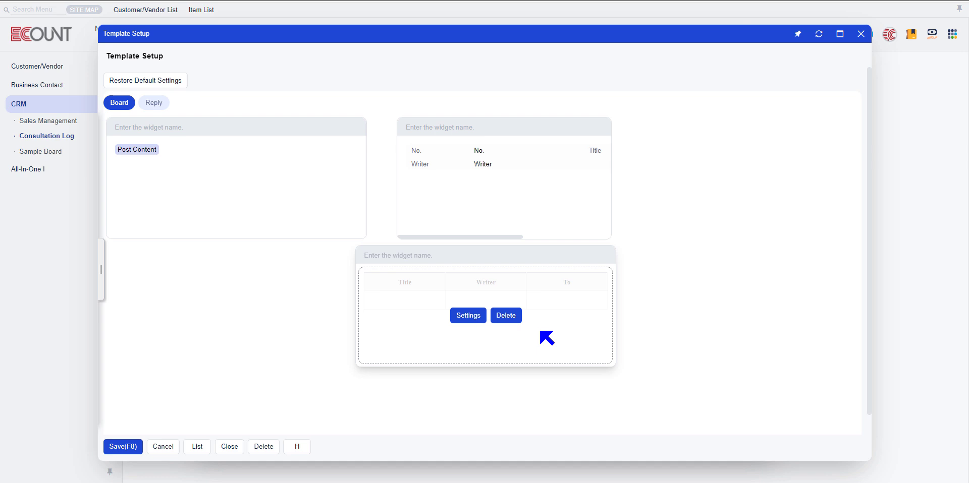
{"action": "mouse_move", "coordinate": [216, 177]}
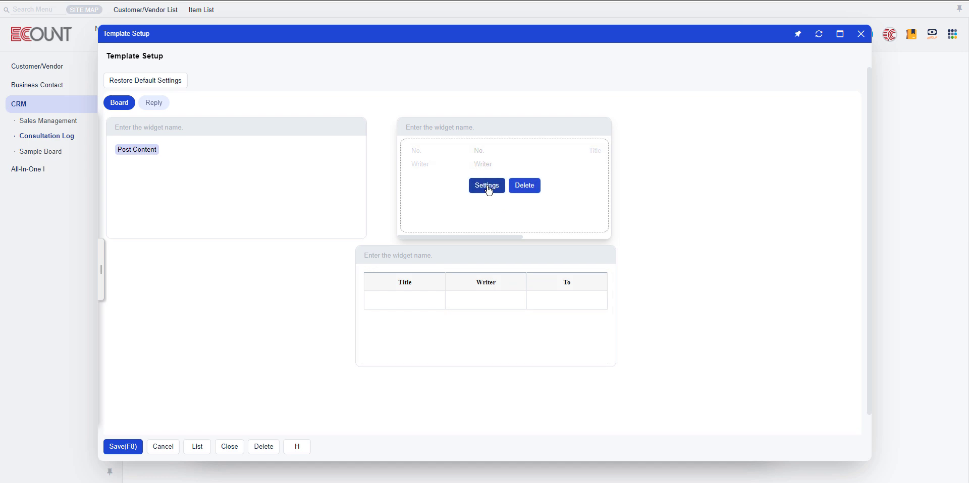
{"action": "left_click", "coordinate": [101, 268]}
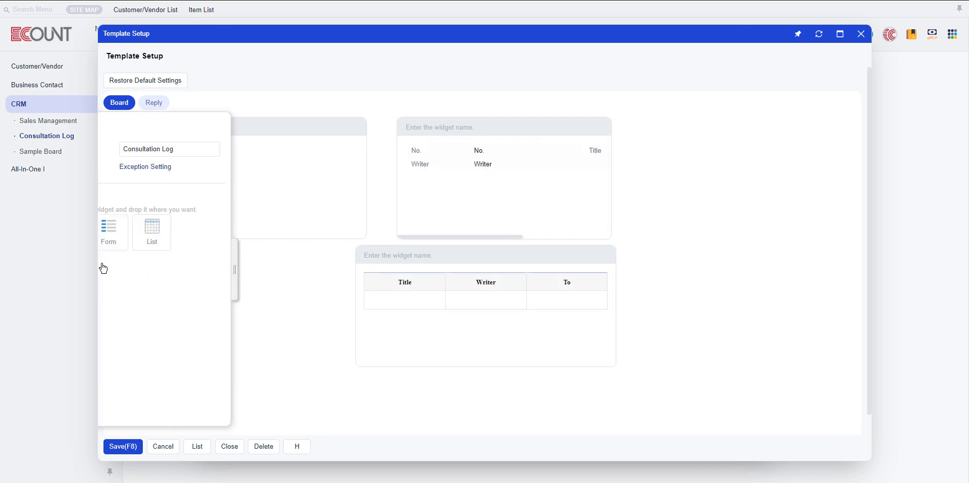
Open the form widget's settings and examine the fields that can be inserted at its Title field
{"action": "left_click", "coordinate": [483, 186]}
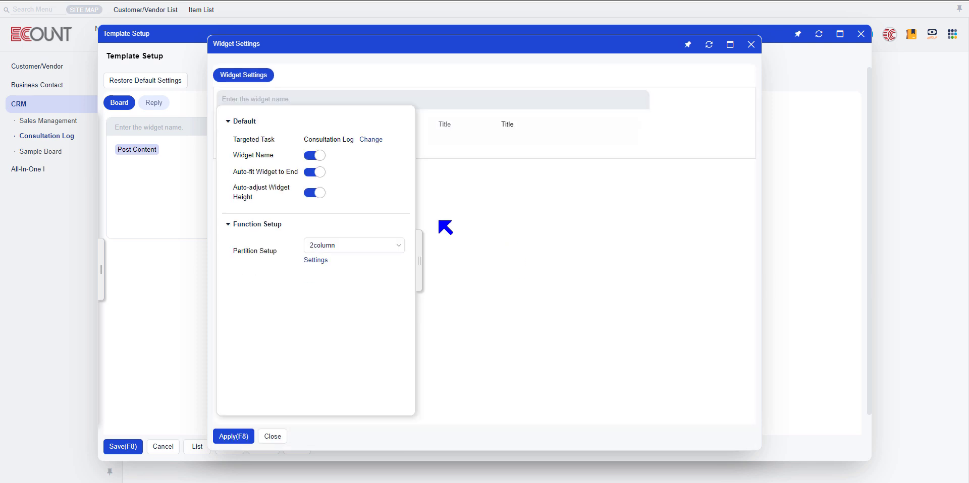
{"action": "left_click", "coordinate": [418, 275]}
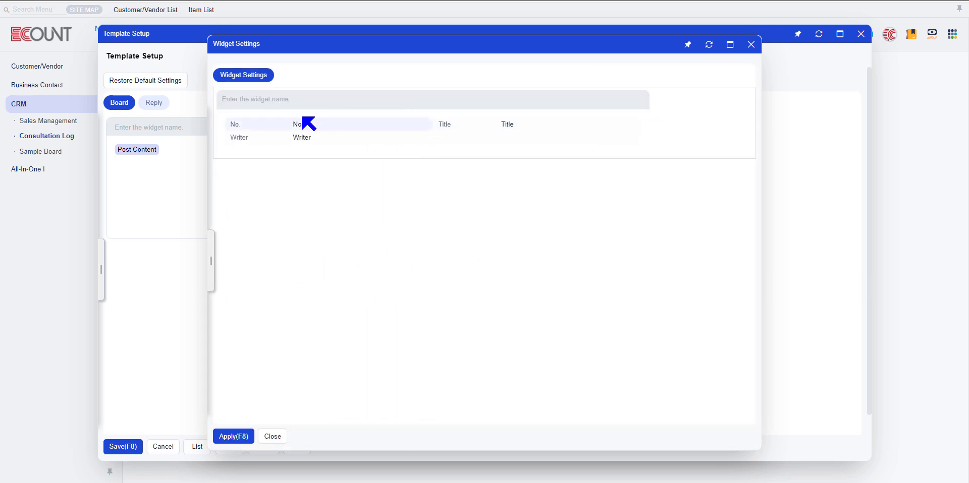
{"action": "left_click", "coordinate": [491, 123]}
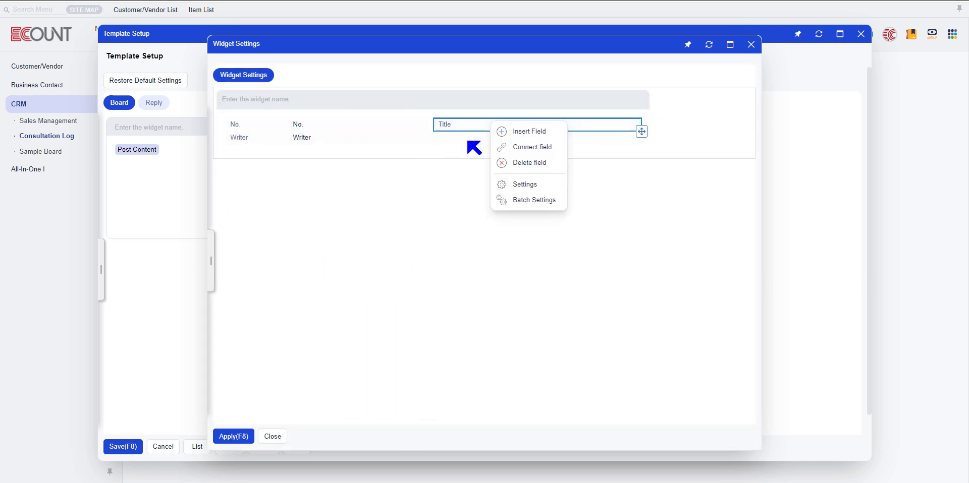
{"action": "left_click", "coordinate": [516, 132]}
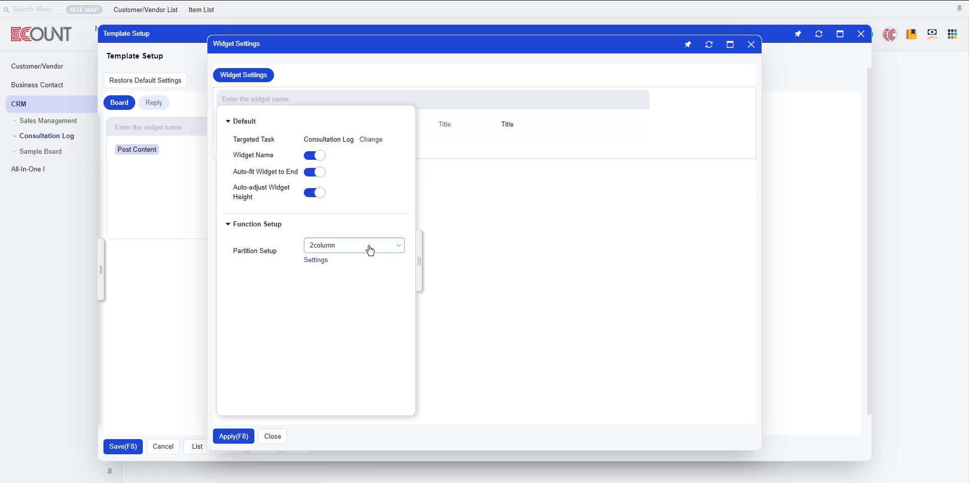
{"action": "left_click", "coordinate": [370, 250]}
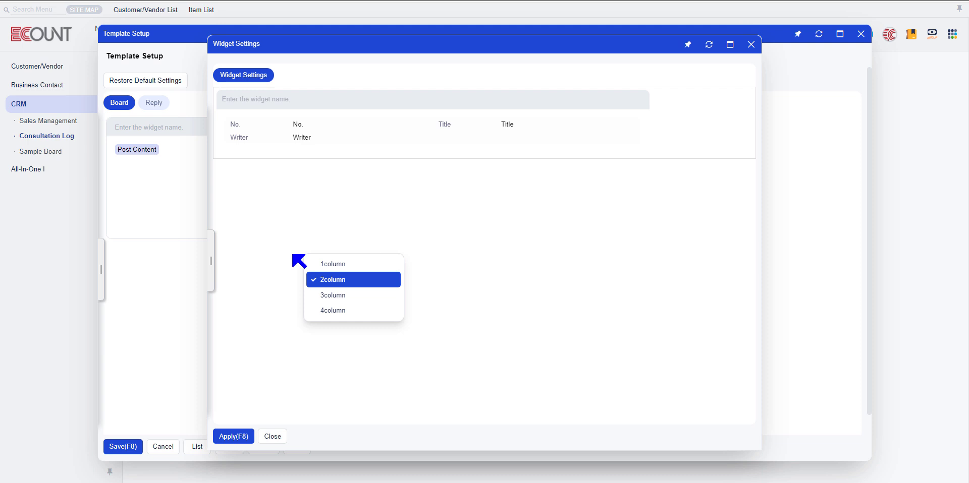
Try a 3column partition setup for the form widget and close its settings
{"action": "left_click", "coordinate": [357, 245]}
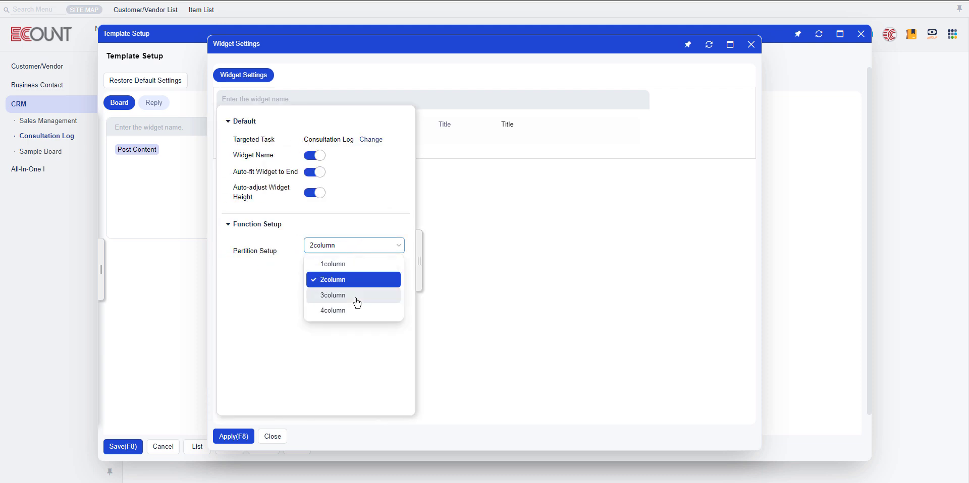
{"action": "left_click", "coordinate": [356, 302]}
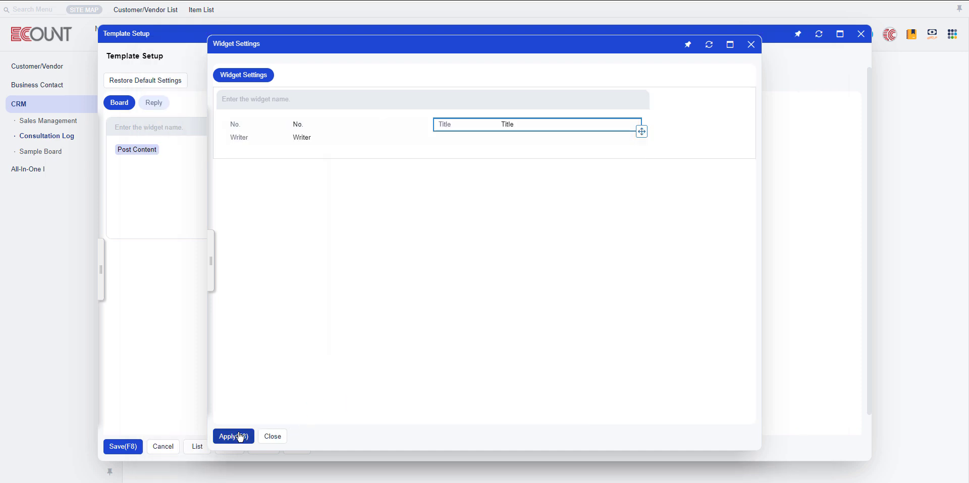
{"action": "left_click", "coordinate": [273, 436]}
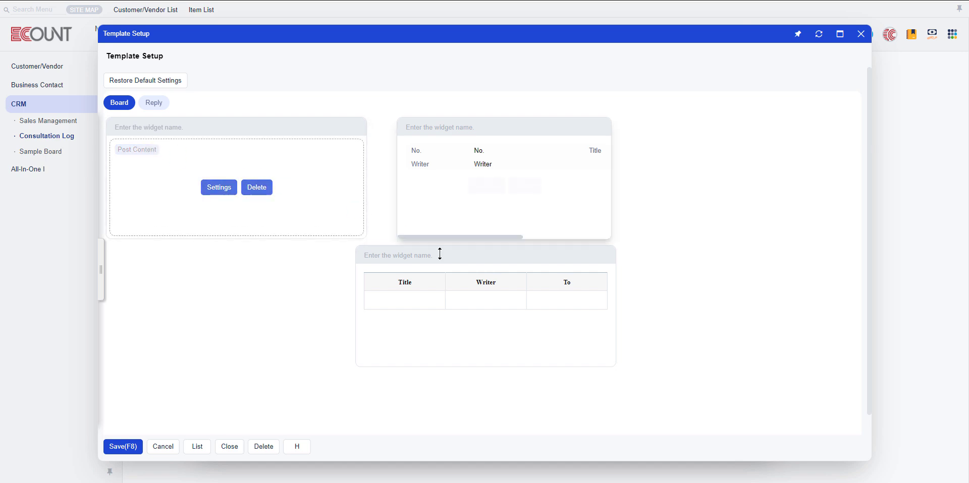
Review the list widget's table layout and its default, function, line and other settings, and close the widget settings
{"action": "mouse_move", "coordinate": [472, 317]}
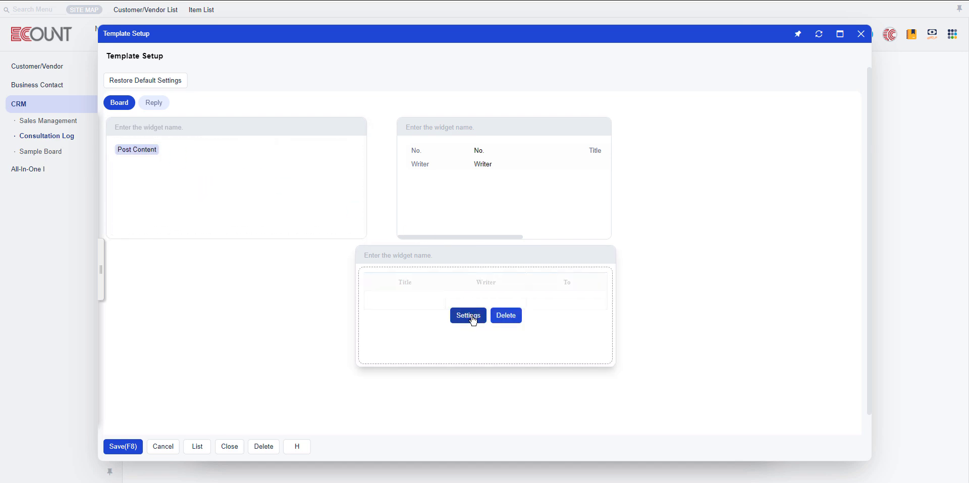
{"action": "left_click", "coordinate": [468, 316]}
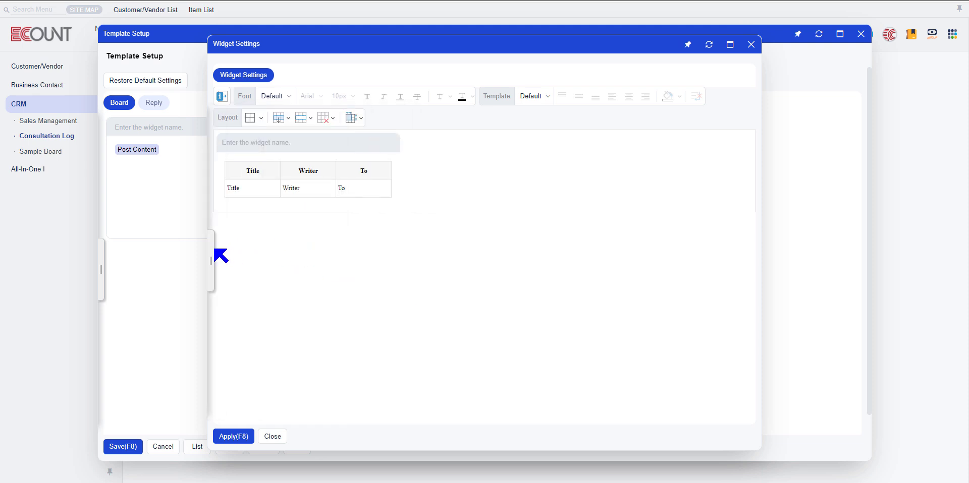
{"action": "left_click", "coordinate": [212, 252]}
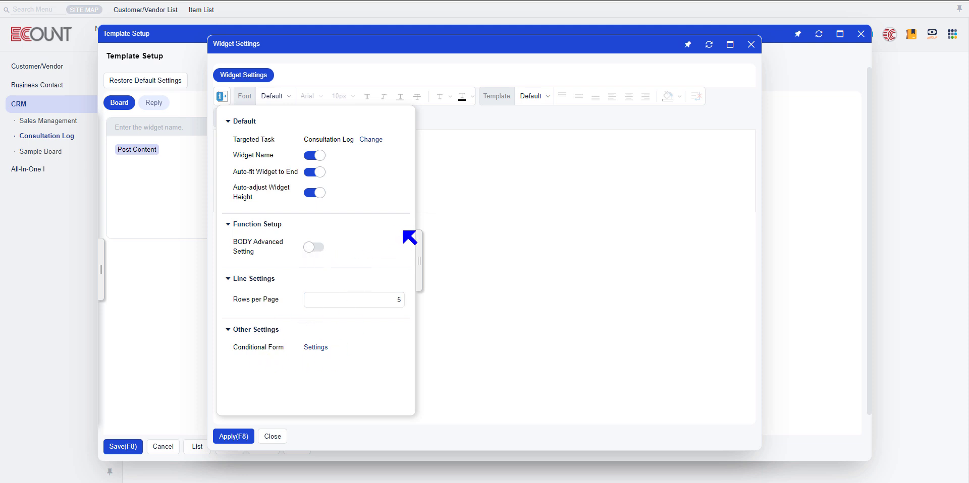
{"action": "left_click", "coordinate": [420, 257]}
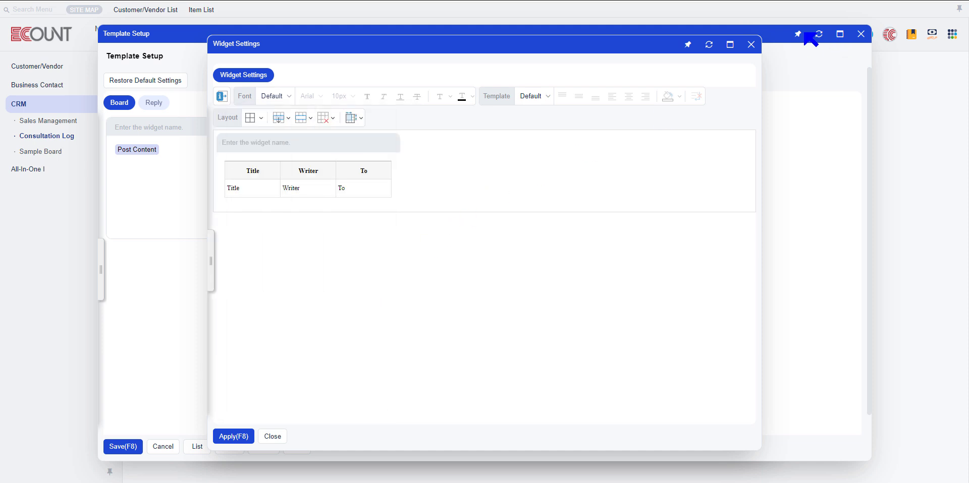
{"action": "left_click", "coordinate": [751, 44]}
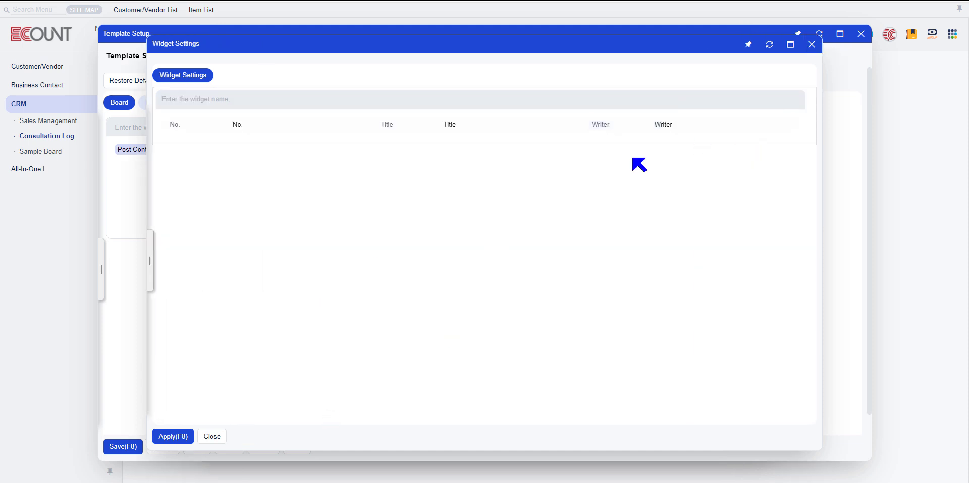
{"action": "left_click", "coordinate": [811, 45]}
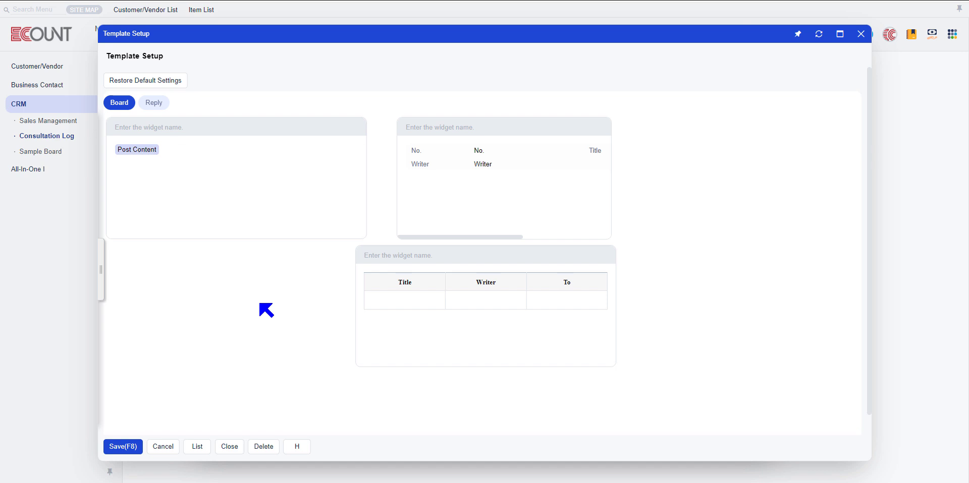
Group the form widget with the Post Content and list widgets on the board, and save the template
{"action": "right_click", "coordinate": [496, 127]}
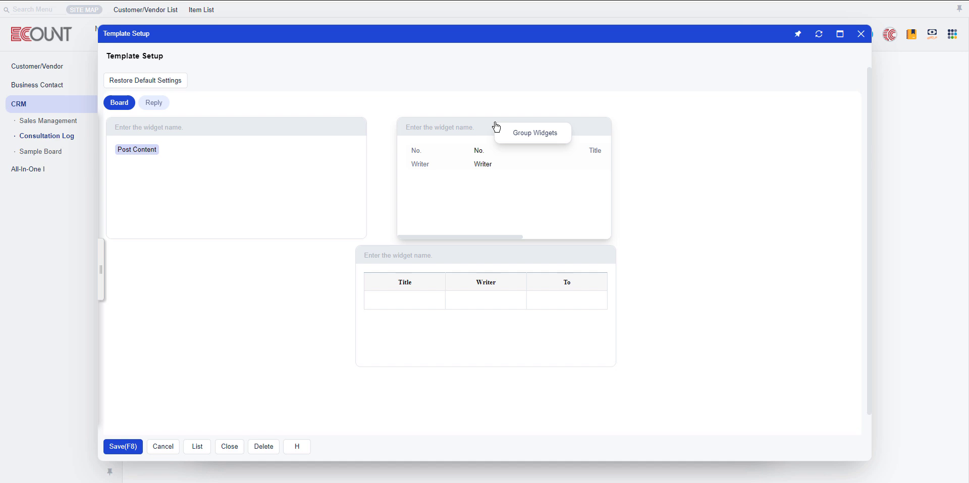
{"action": "left_click", "coordinate": [538, 133]}
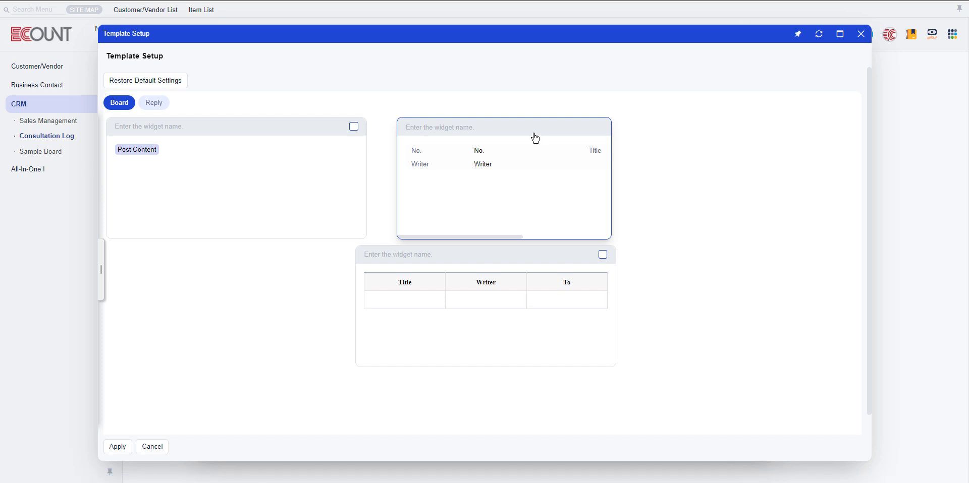
{"action": "left_click", "coordinate": [353, 126]}
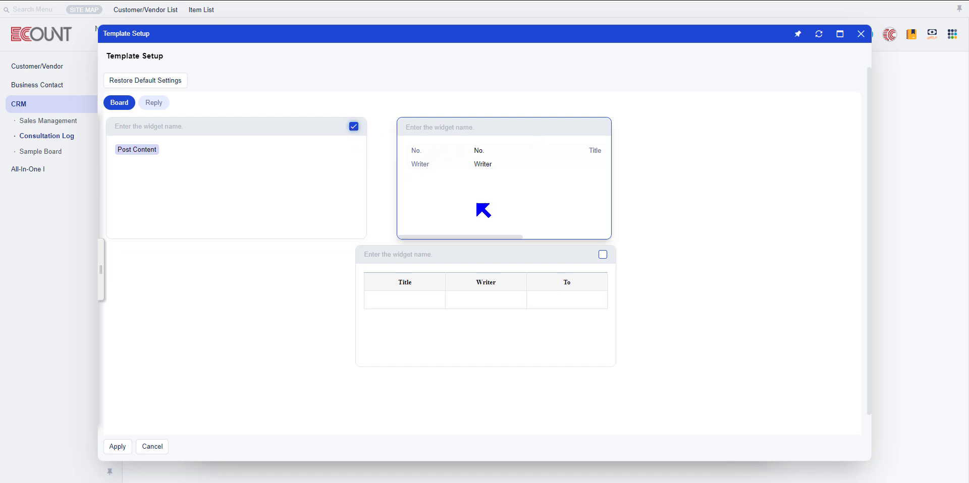
{"action": "left_click", "coordinate": [602, 255]}
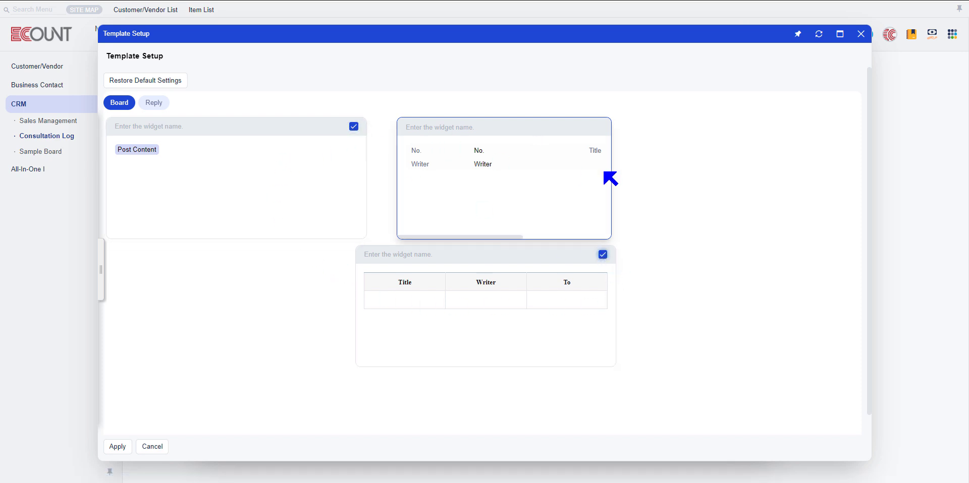
{"action": "left_click", "coordinate": [118, 447]}
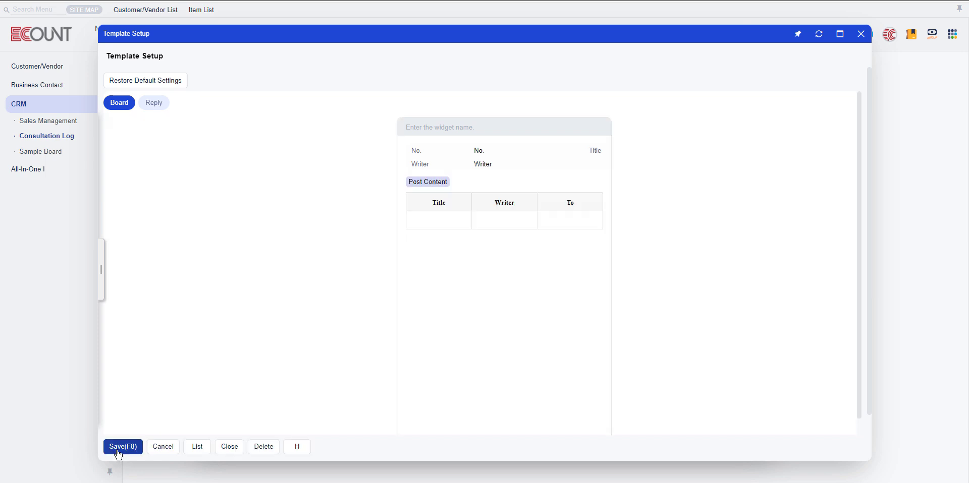
{"action": "left_click", "coordinate": [126, 448]}
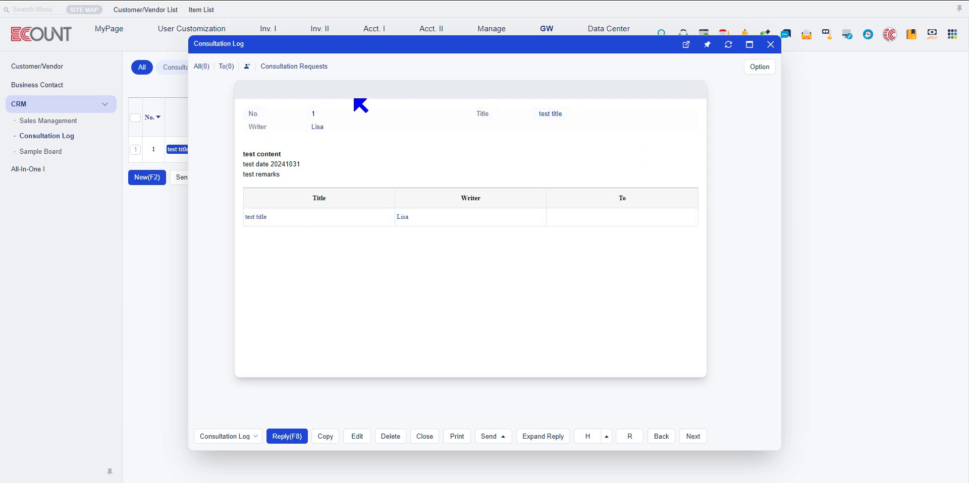
Reopen the Consultation Log template setup and bring up the widget settings of its Reply section
{"action": "left_click", "coordinate": [759, 67]}
{"action": "mouse_move", "coordinate": [777, 88]}
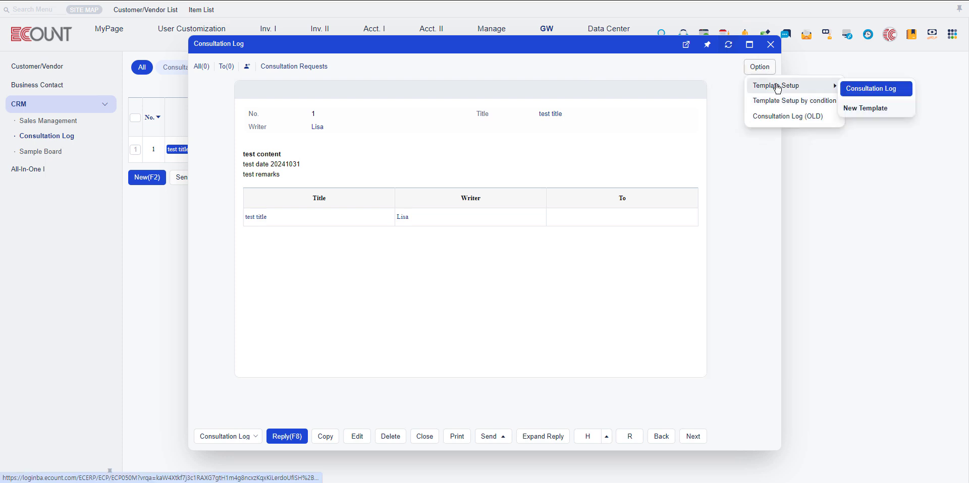
{"action": "left_click", "coordinate": [858, 89]}
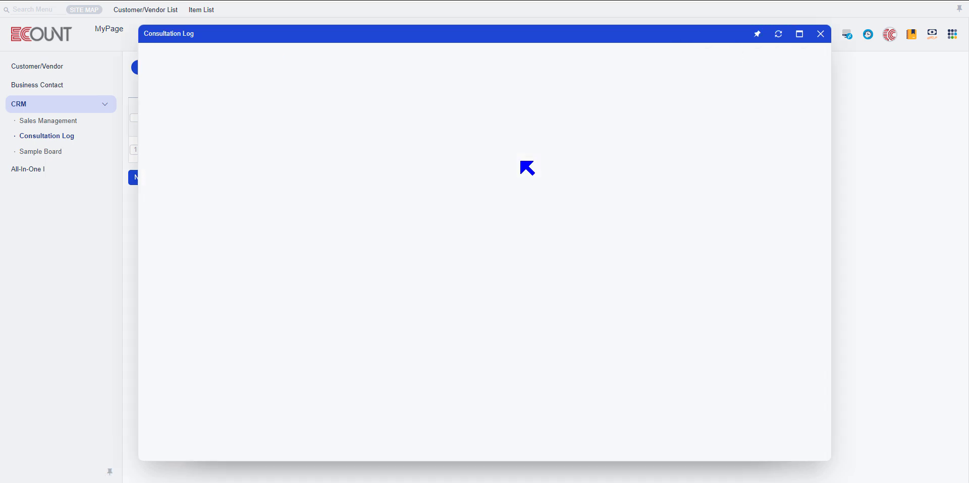
{"action": "left_click", "coordinate": [154, 102]}
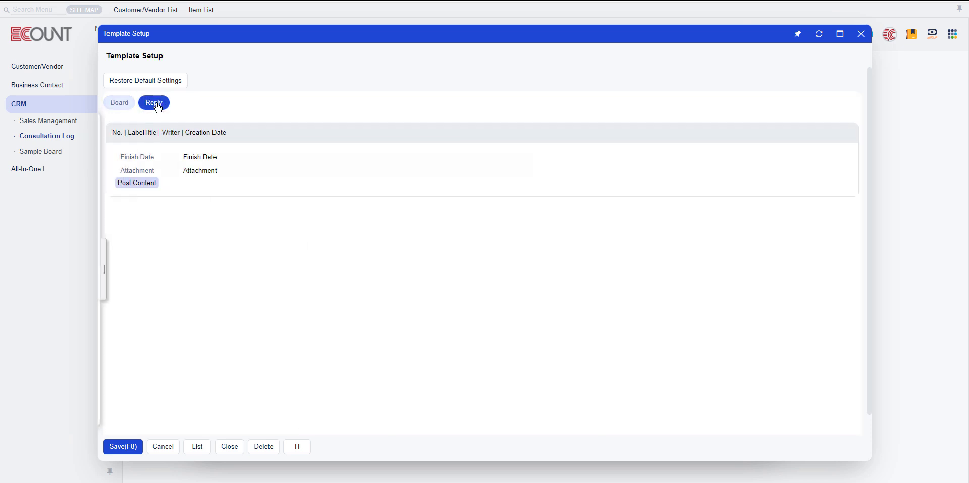
{"action": "mouse_move", "coordinate": [187, 179]}
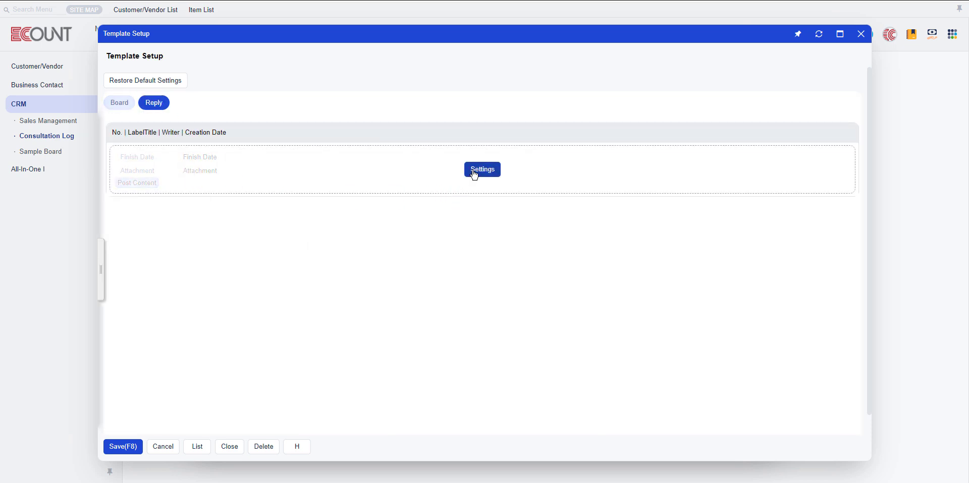
{"action": "left_click", "coordinate": [474, 174]}
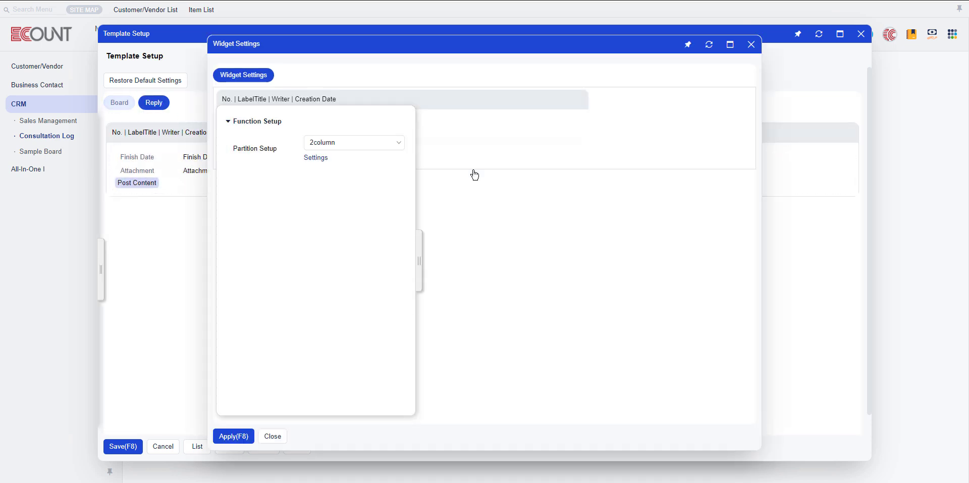
{"action": "left_click", "coordinate": [419, 252]}
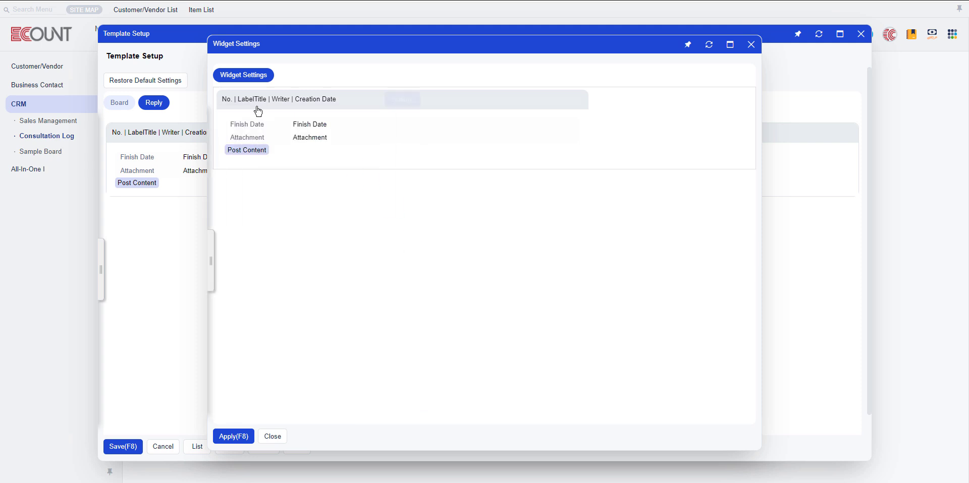
Insert the Title and Writer fields at the reply widget's Attachment field, apply the widget settings and save the template
{"action": "left_click", "coordinate": [352, 137]}
{"action": "left_click", "coordinate": [410, 147]}
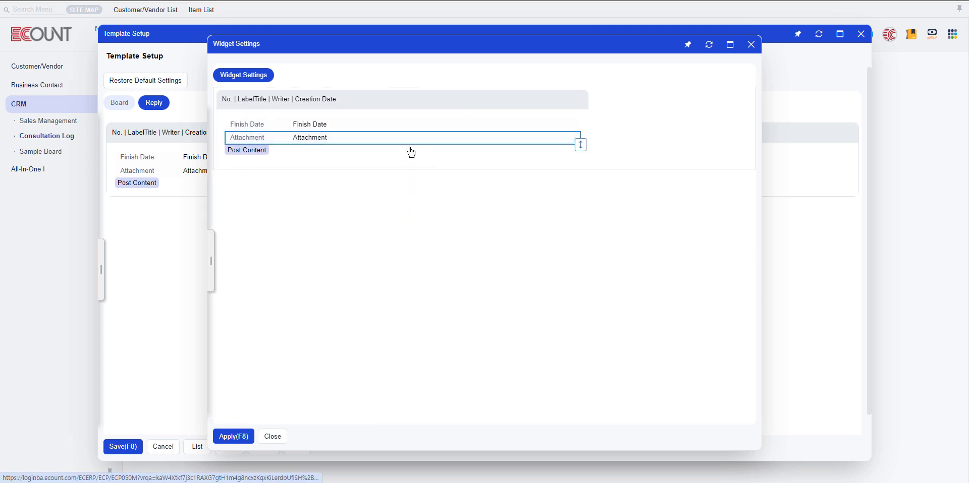
{"action": "left_click", "coordinate": [366, 229]}
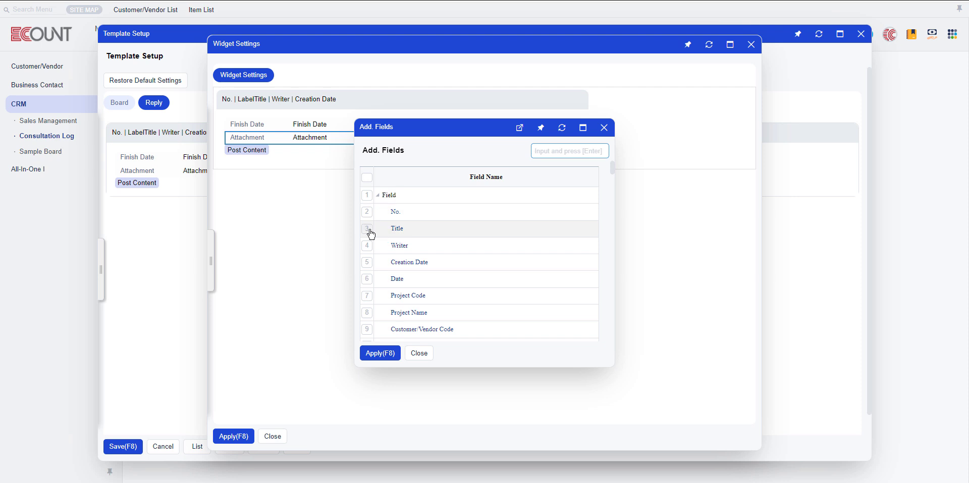
{"action": "left_click", "coordinate": [367, 246]}
{"action": "left_click", "coordinate": [374, 359]}
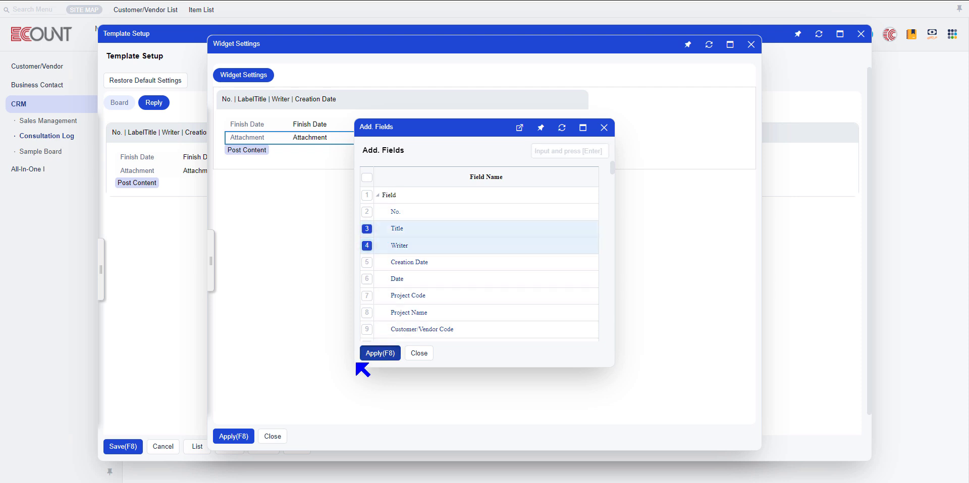
{"action": "left_click", "coordinate": [237, 435]}
{"action": "left_click", "coordinate": [123, 446]}
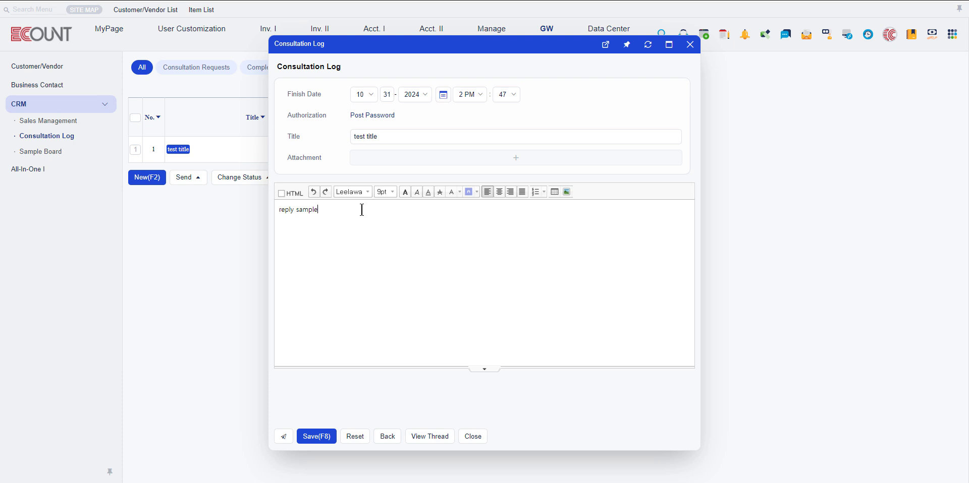
Save the Consultation Log reply with the title "test title" and the content "reply sample"
{"action": "left_click", "coordinate": [321, 435]}
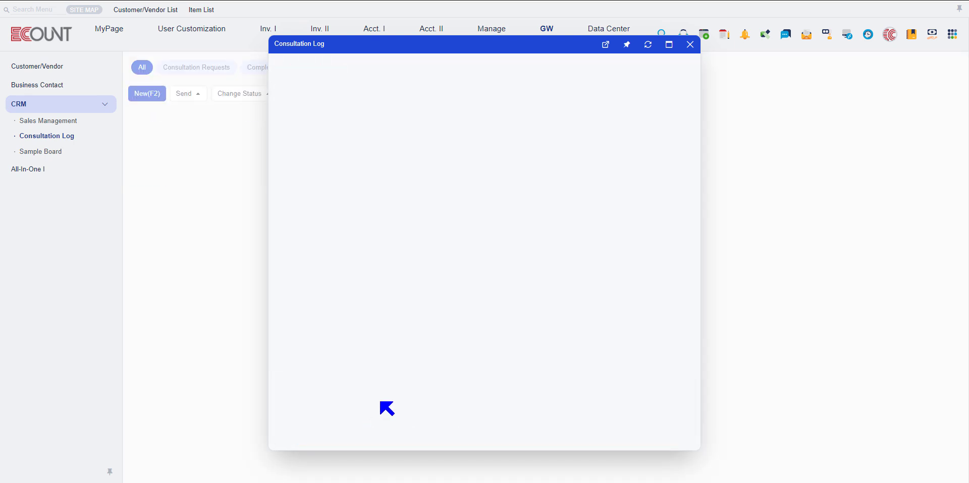